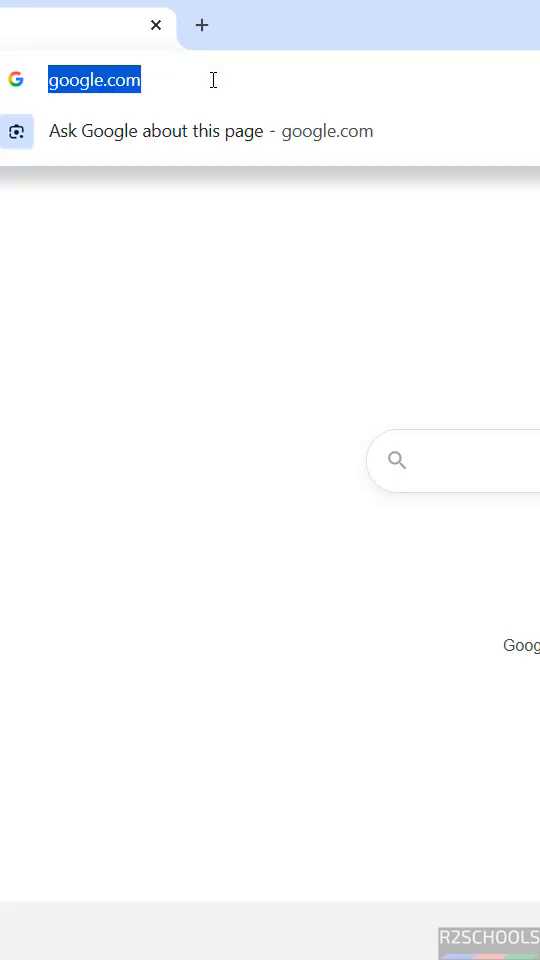
text(oracle.com)
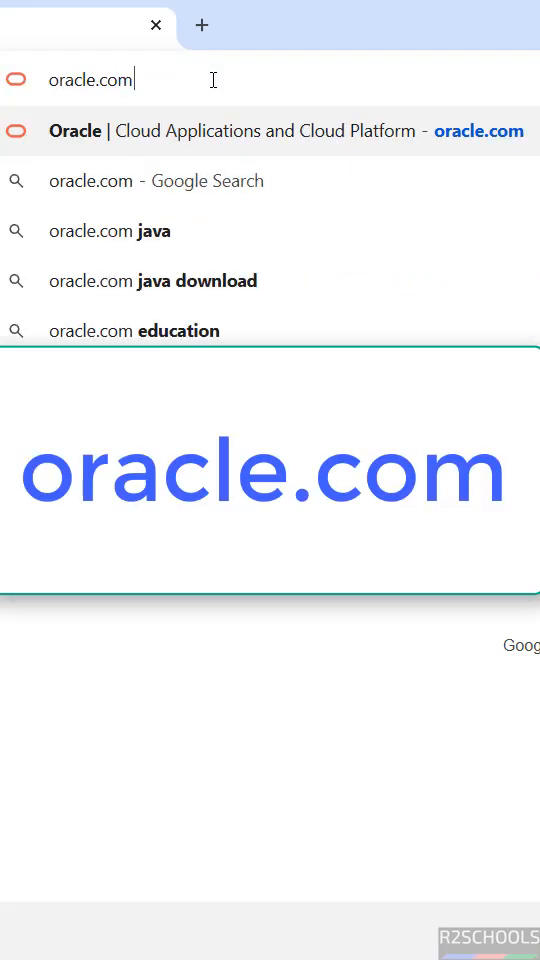
- Navigate the browser to oracle.com to load the Oracle homepage
key(Return)
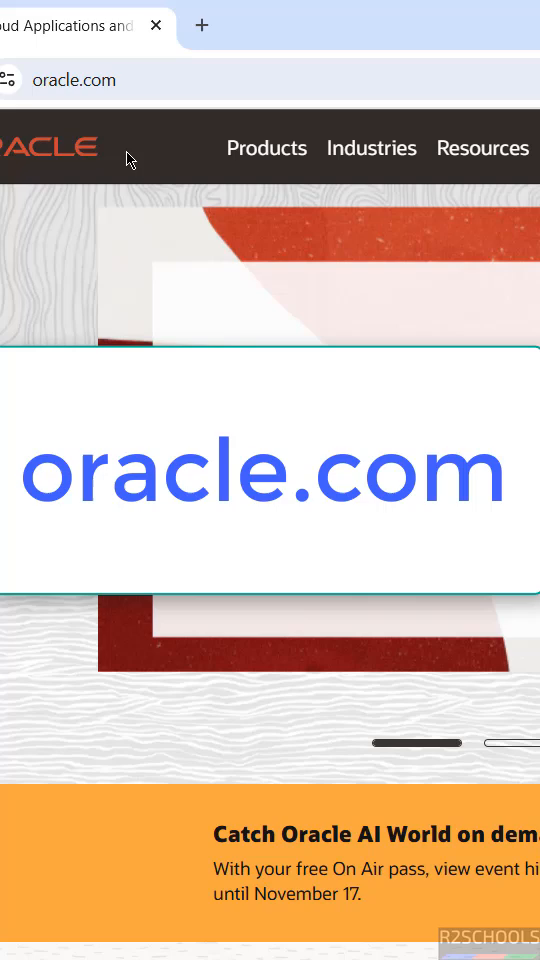
- From the Products listing, go to the Java software page under Hardware and Software
click(276, 155)
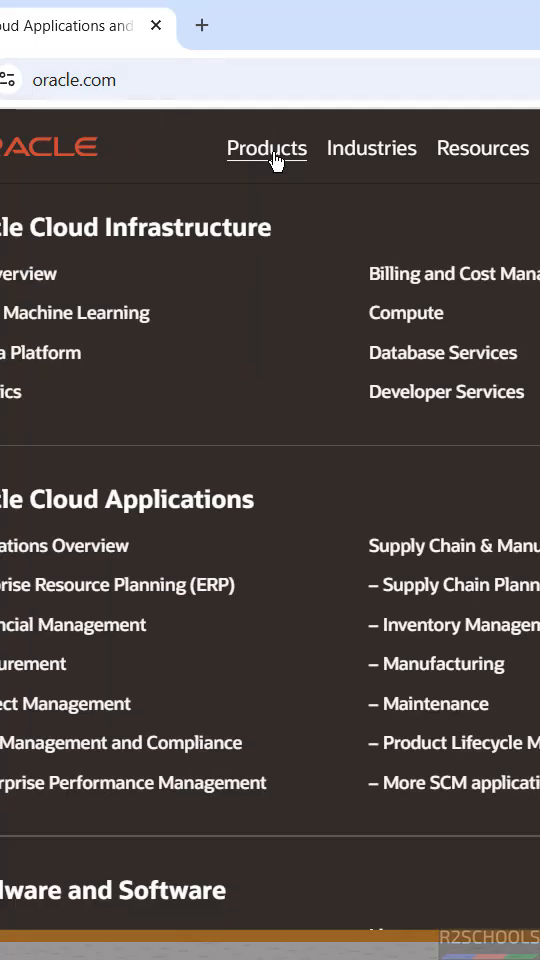
scroll(270, 500, down, 3)
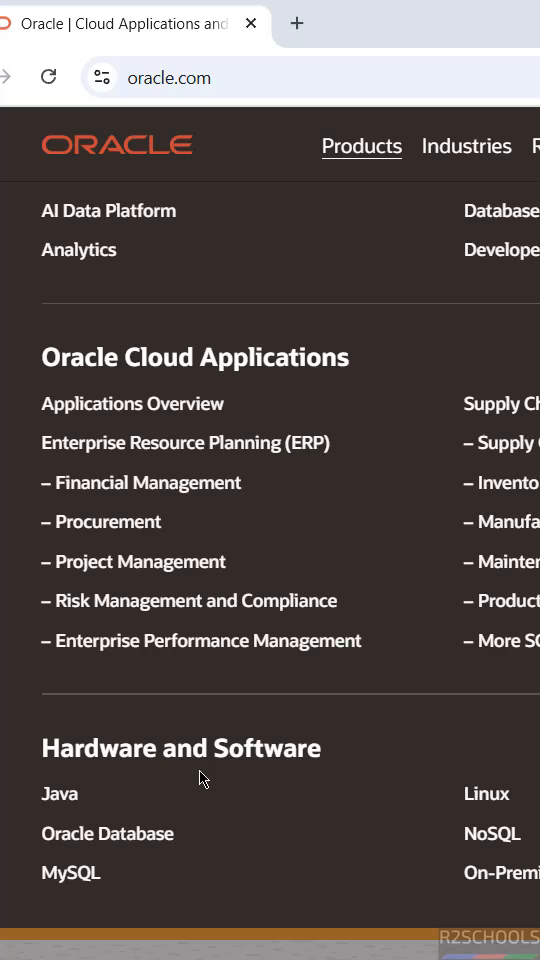
click(58, 796)
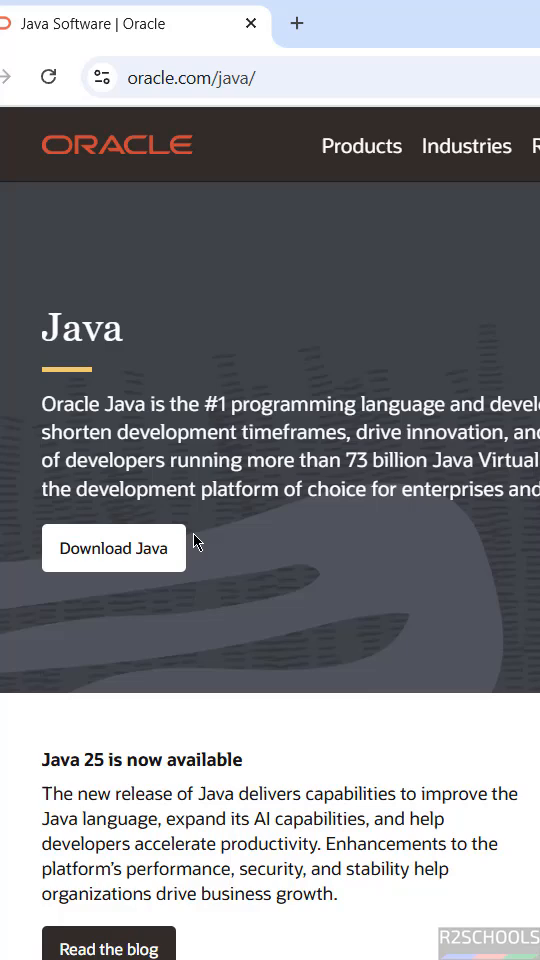
- Go to the Java downloads page via Download Java to reach the JDK 25 packages
click(128, 553)
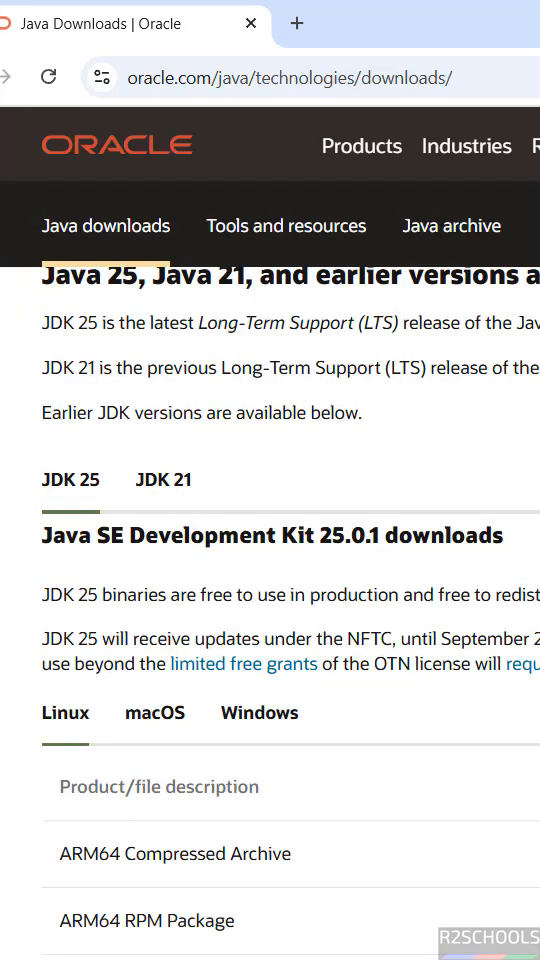
scroll(270, 500, down, 2)
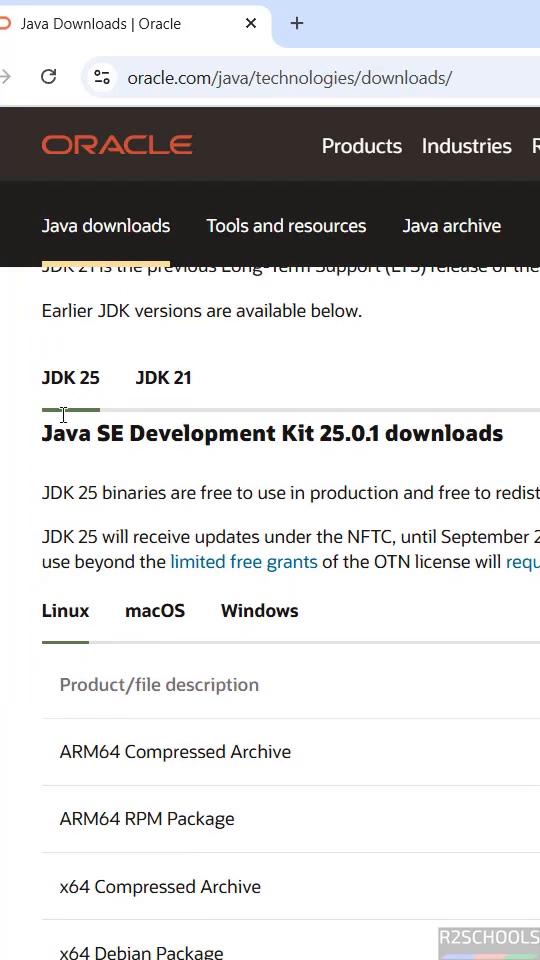
scroll(270, 500, up, 2)
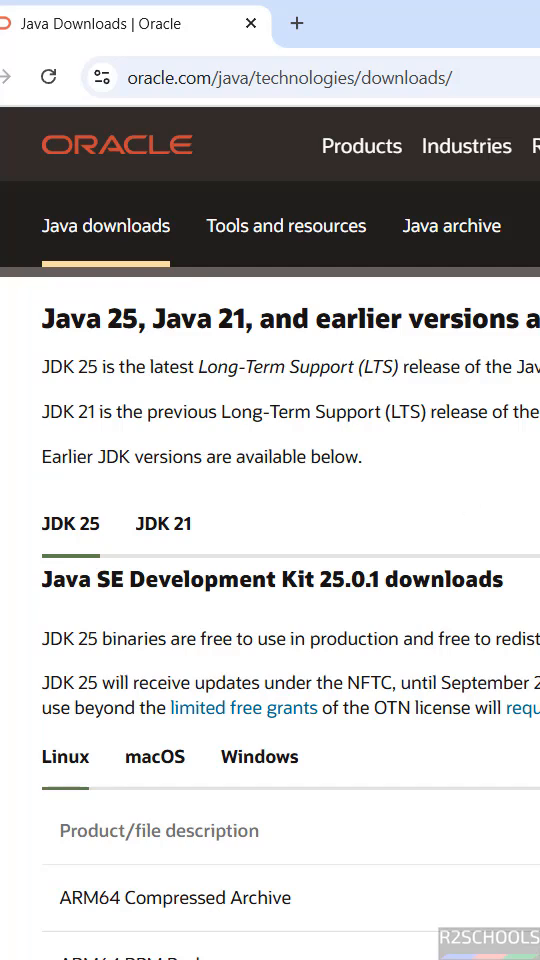
scroll(270, 500, down, 2)
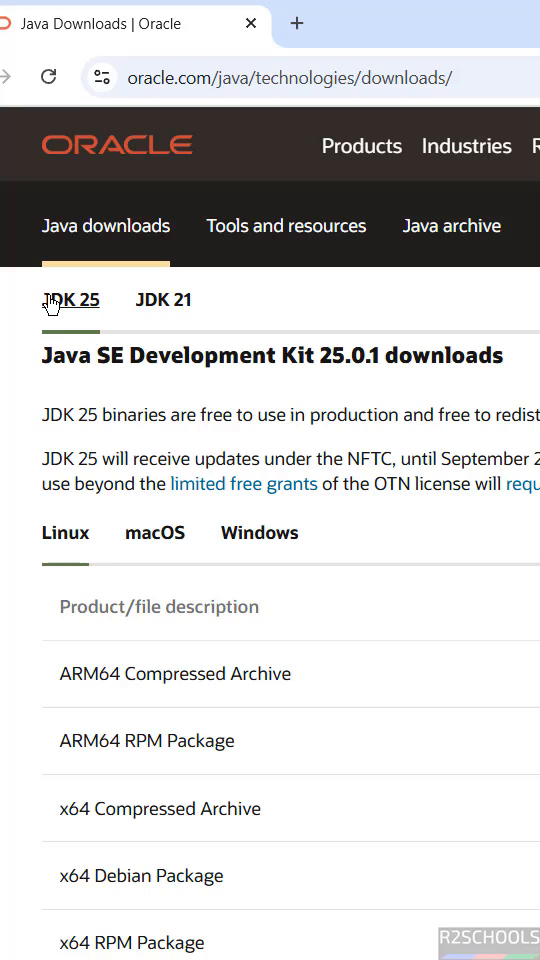
click(247, 540)
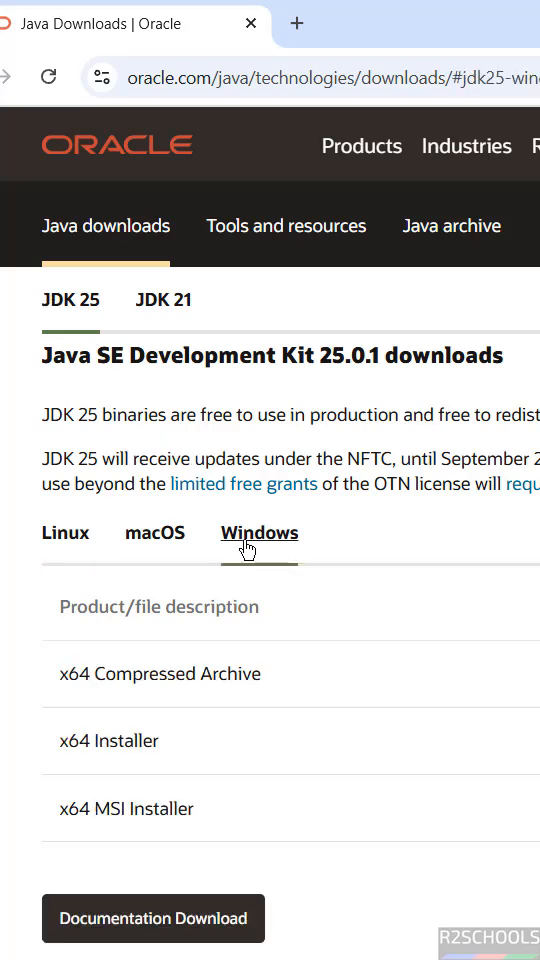